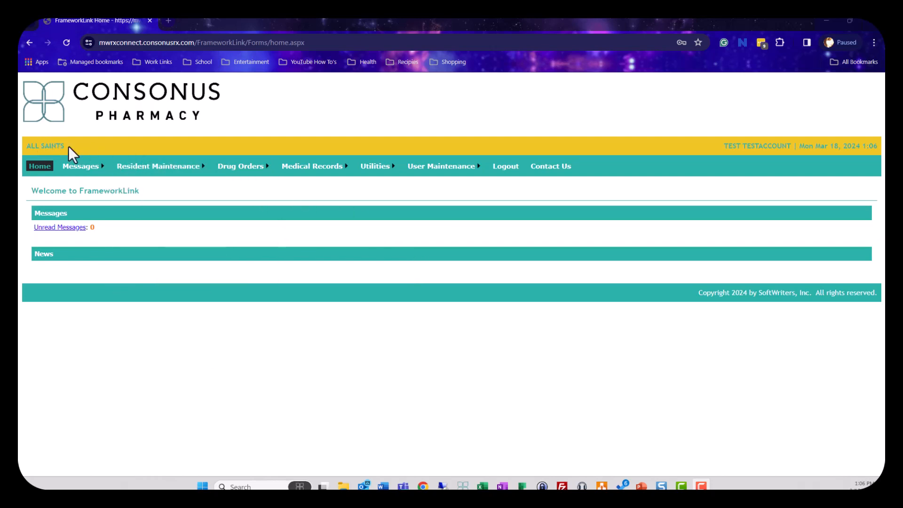
left_click_drag(68, 146, 26, 146)
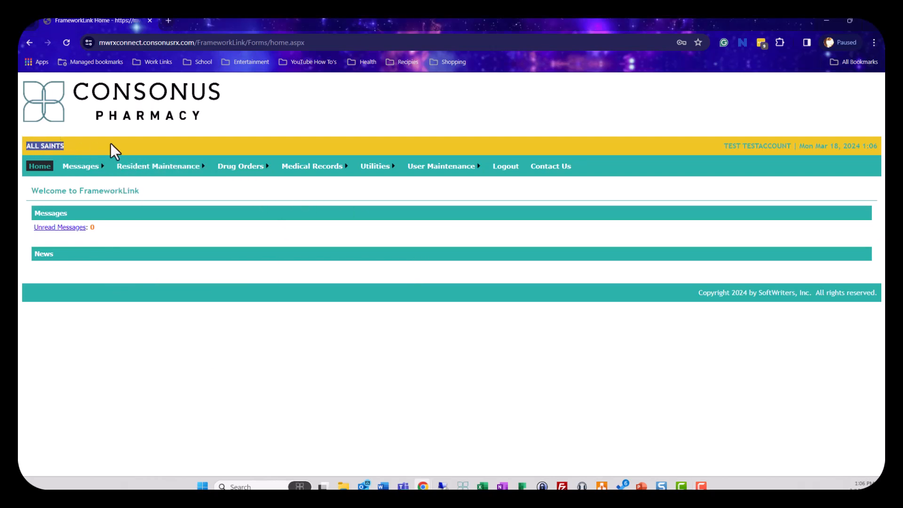
left_click_drag(724, 145, 792, 147)
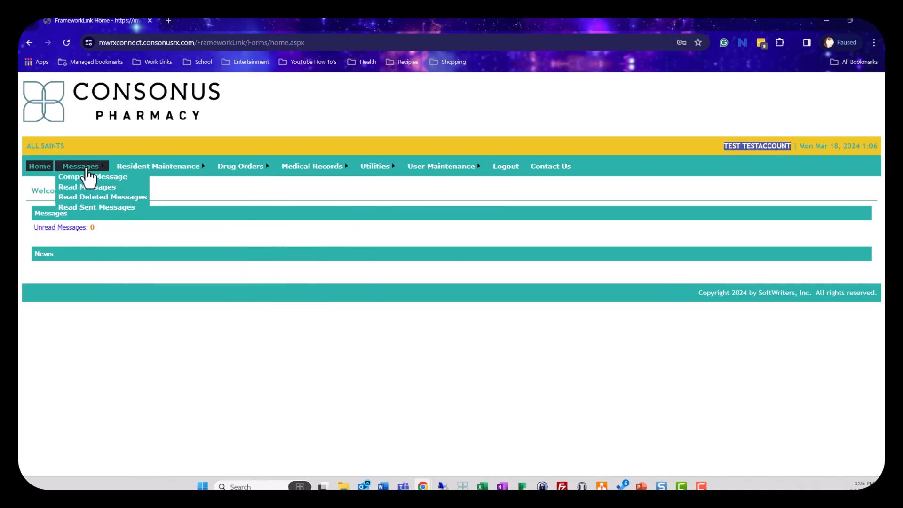
mouse_move(402, 172)
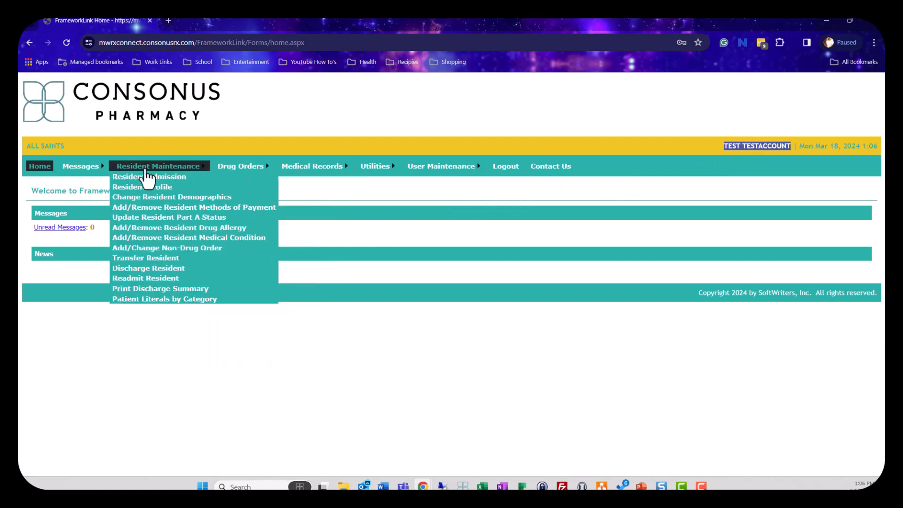
mouse_move(308, 172)
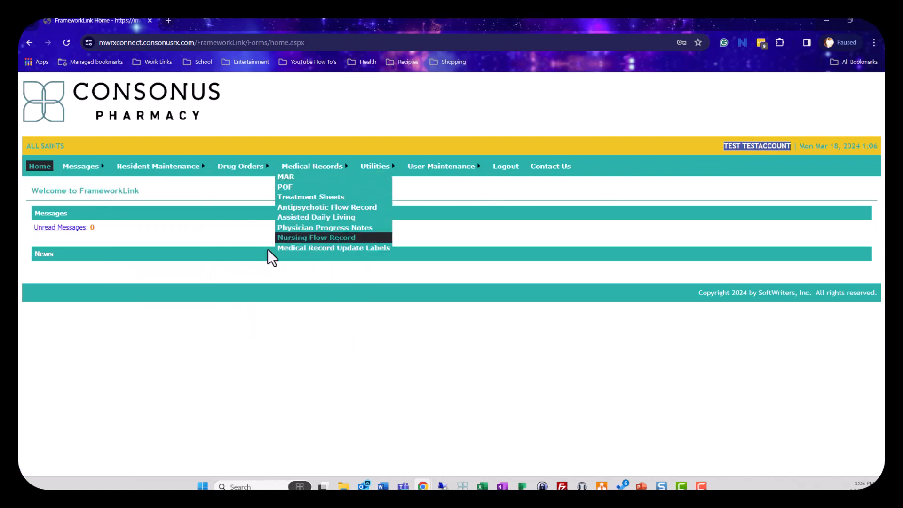
left_click(228, 302)
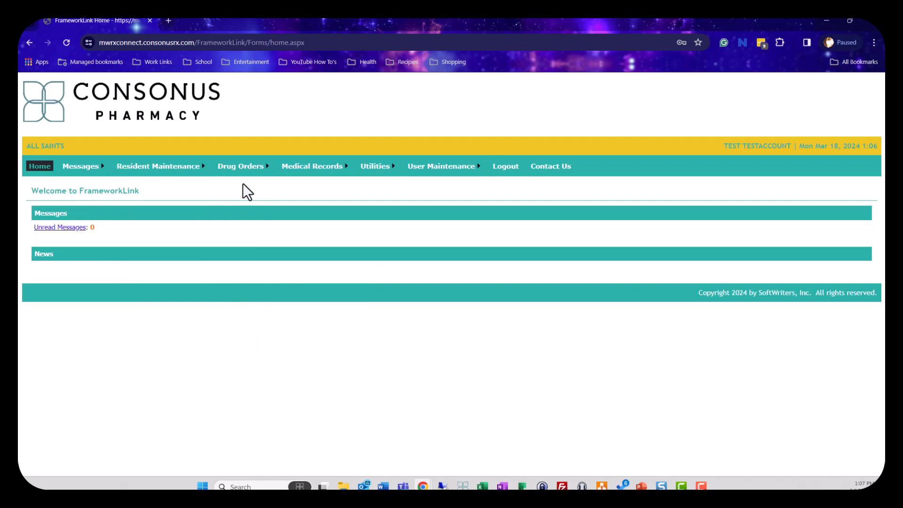
Step: Open the Drug Quote page and list the pharmacy inventory drugs matching "Lisinopril"
mouse_move(238, 171)
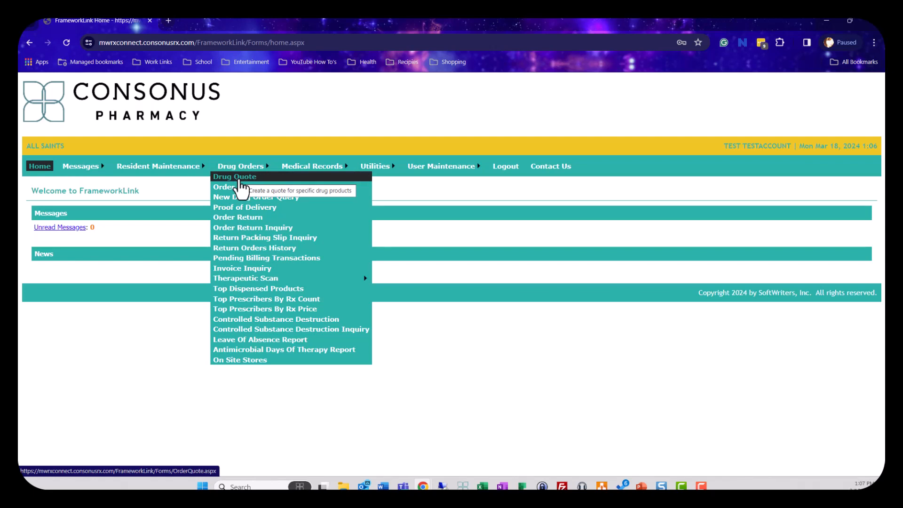
left_click(239, 180)
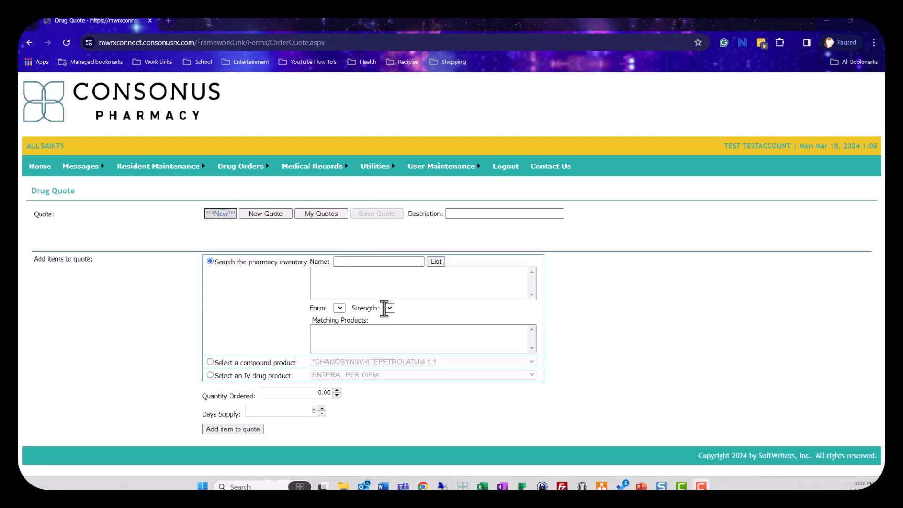
left_click(383, 261)
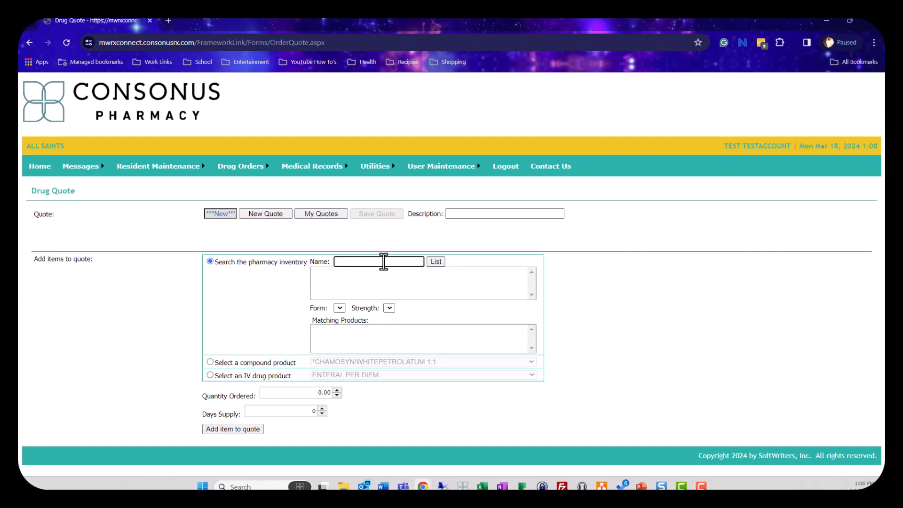
type("Lisinopril")
left_click_drag(363, 262, 334, 261)
left_click(435, 264)
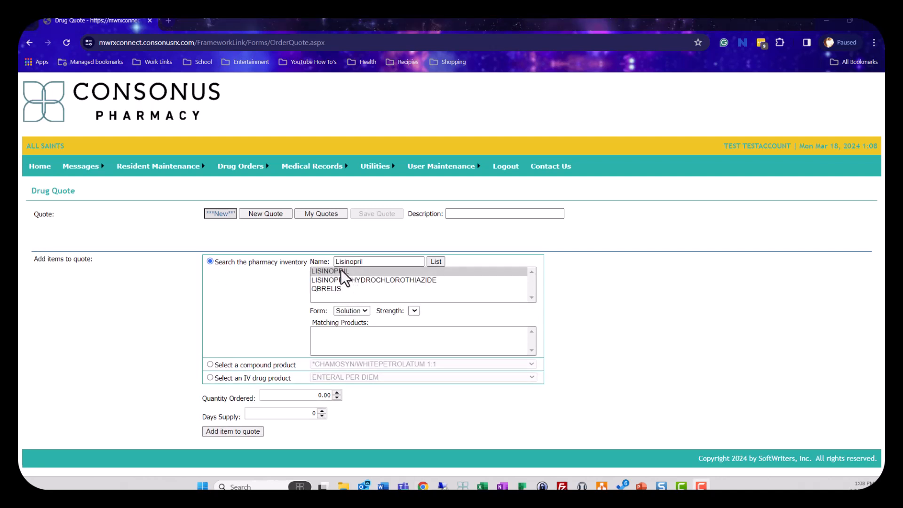
Step: Choose LISINOPRIL in Tablet form at 20MG strength and select the matching generic product
left_click_drag(365, 262, 334, 263)
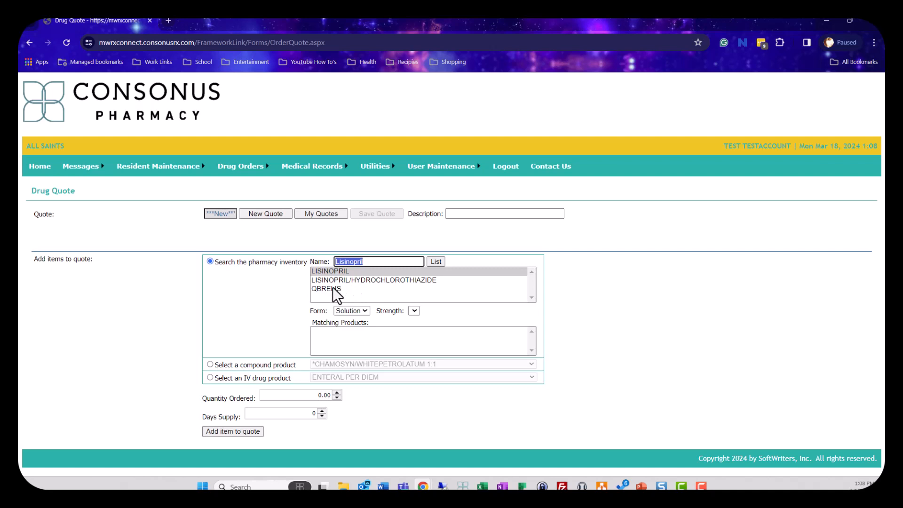
left_click(332, 271)
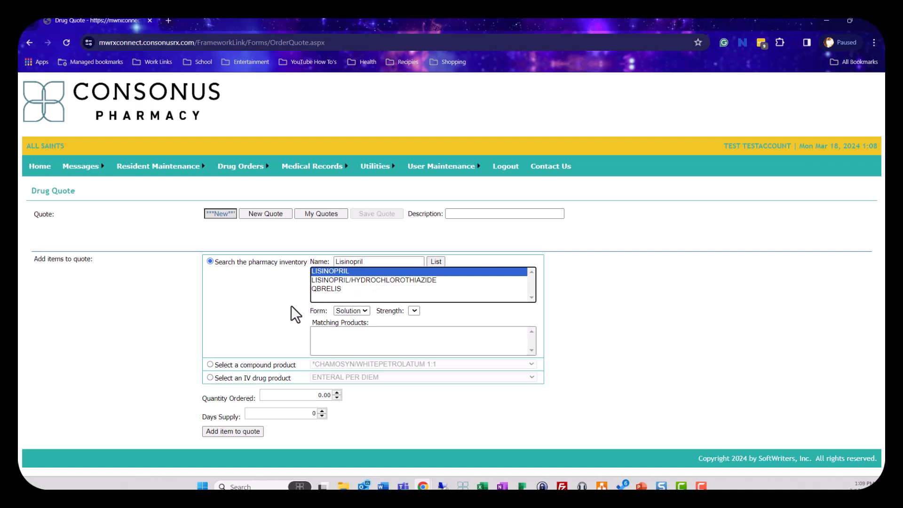
left_click(364, 312)
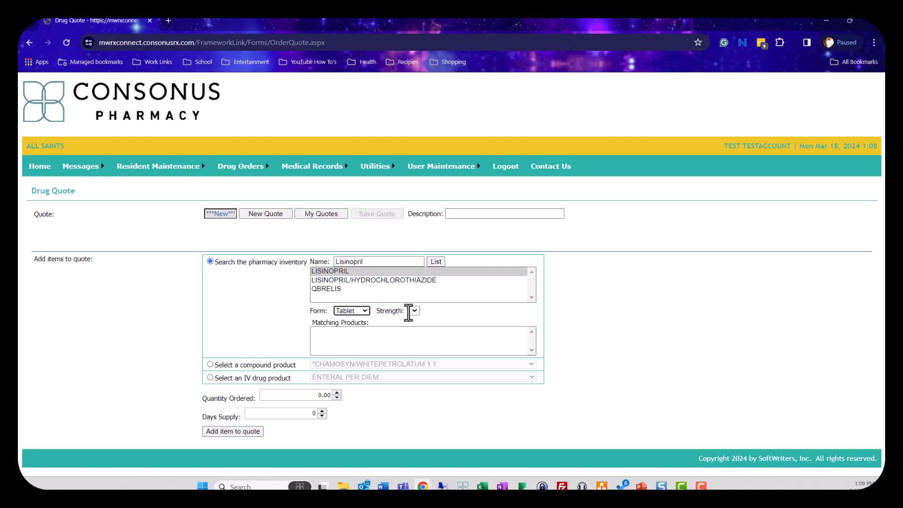
left_click(436, 312)
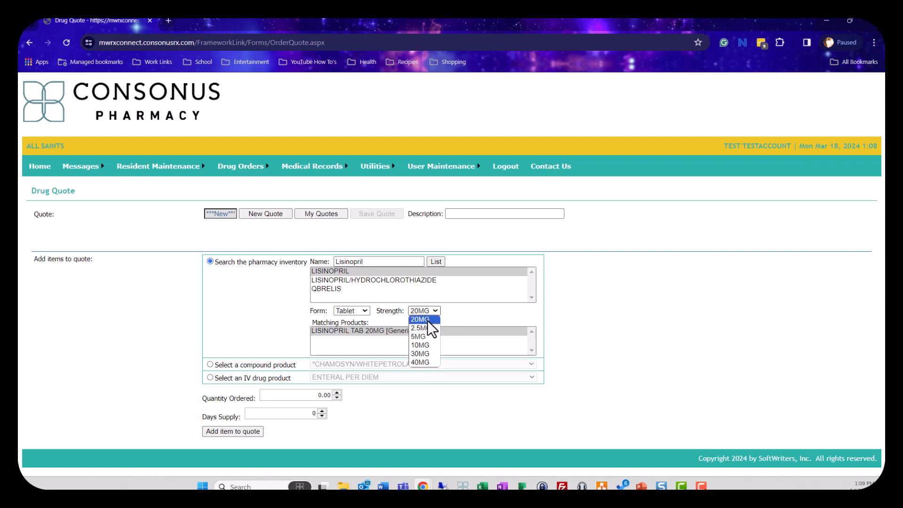
left_click(421, 320)
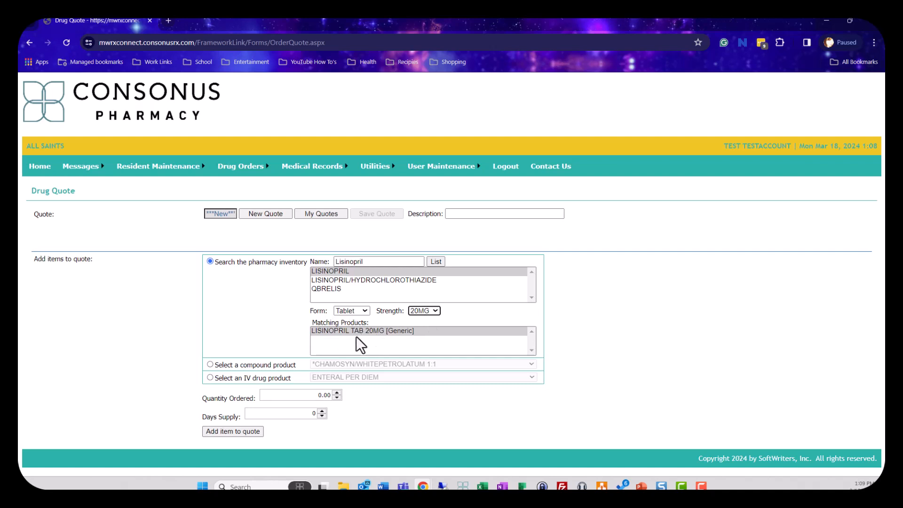
left_click(376, 331)
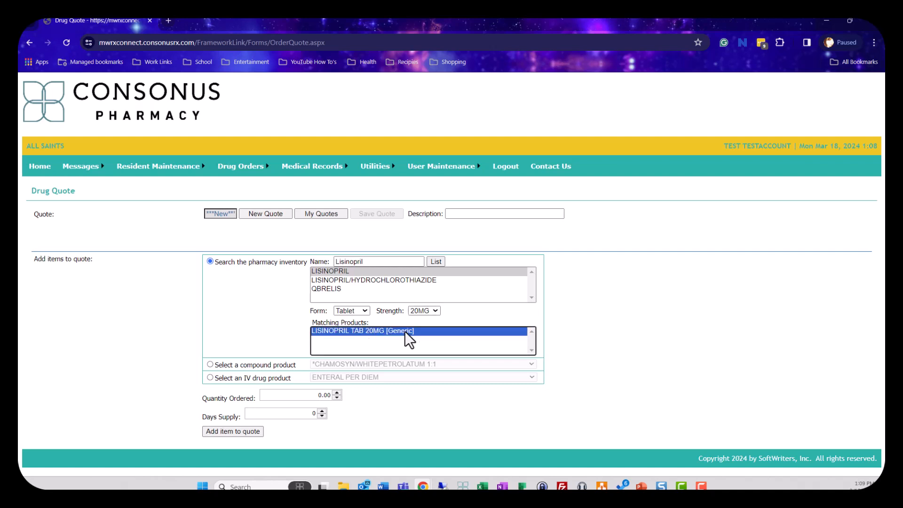
Step: Add the lisinopril tablets to the quote with quantity 30 and a 30-day supply, and check the monthly and daily totals
left_click(315, 395)
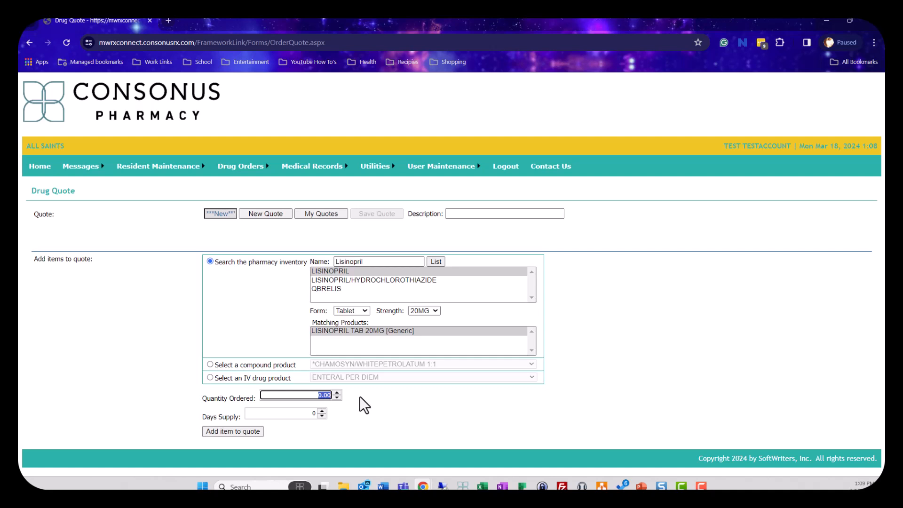
type("30")
key("Tab")
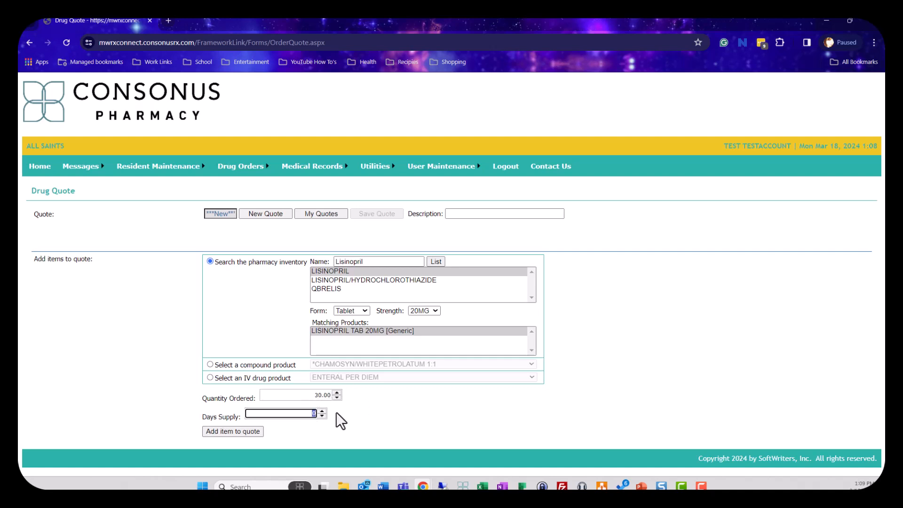
type("30")
left_click(235, 432)
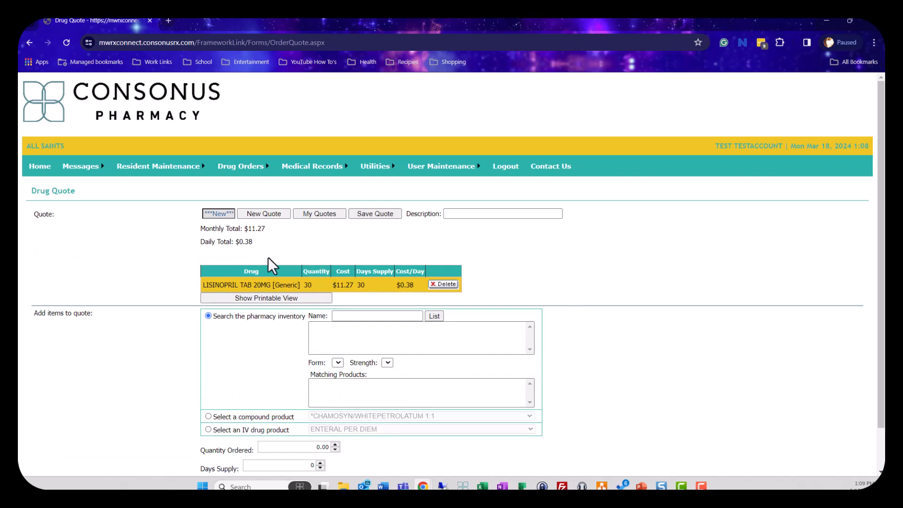
left_click_drag(266, 228, 242, 229)
left_click_drag(258, 241, 234, 241)
left_click(283, 249)
Step: List the pharmacy inventory drugs matching "amox" for a second quote item
left_click(338, 316)
type("amoxici")
key("BackSpace")
key("BackSpace")
key("BackSpace")
left_click(586, 368)
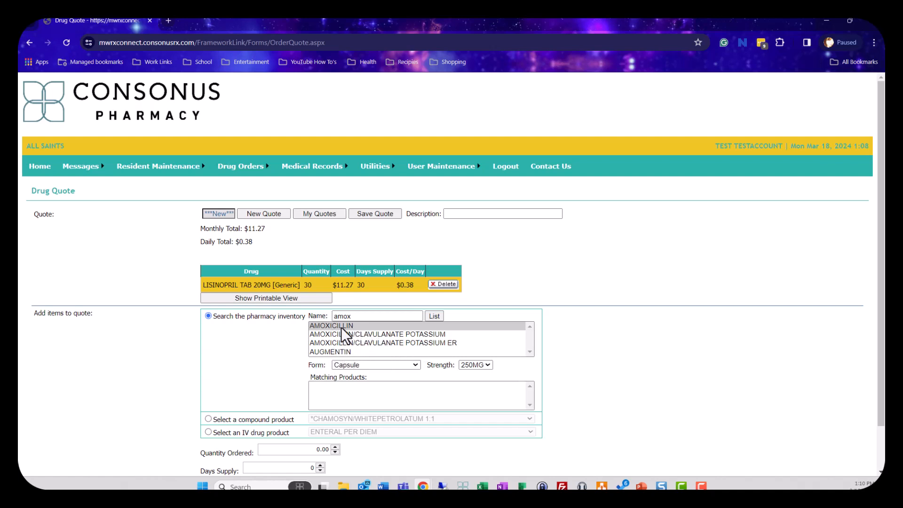
Step: Choose AMOXICILLIN/CLAVULANATE POTASSIUM as Suspension reconstituted at 400/5ML strength and select the matching generic product
left_click(449, 334)
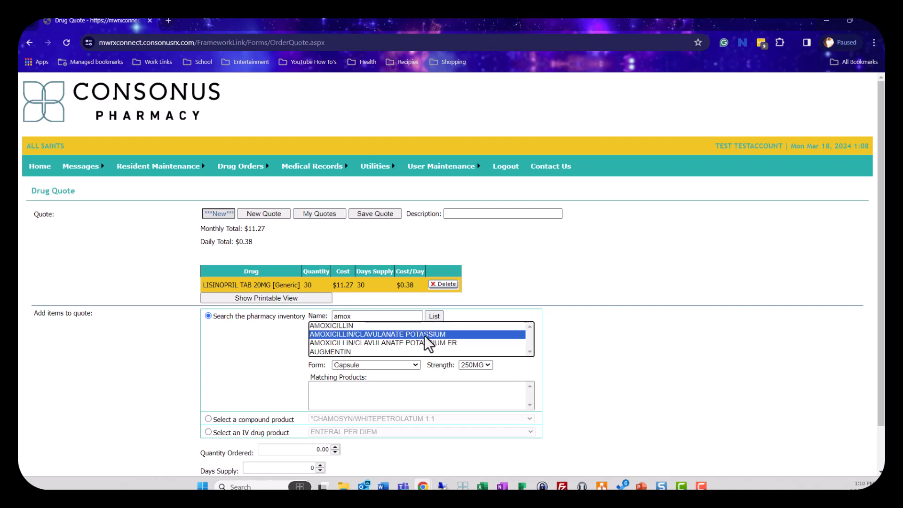
left_click(356, 335)
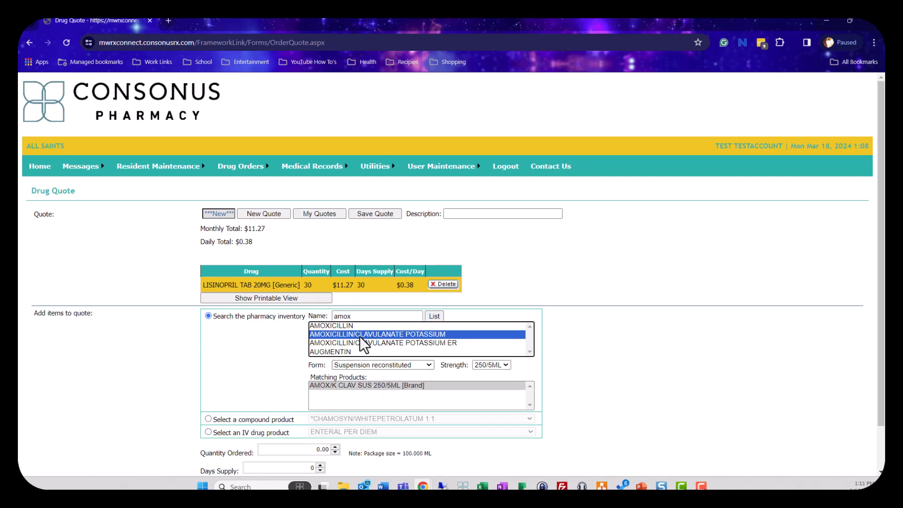
left_click(360, 365)
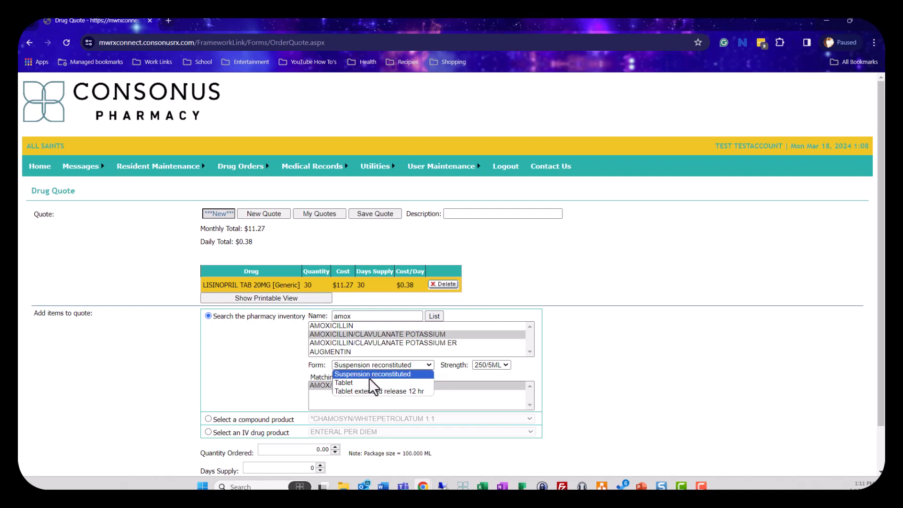
left_click(382, 373)
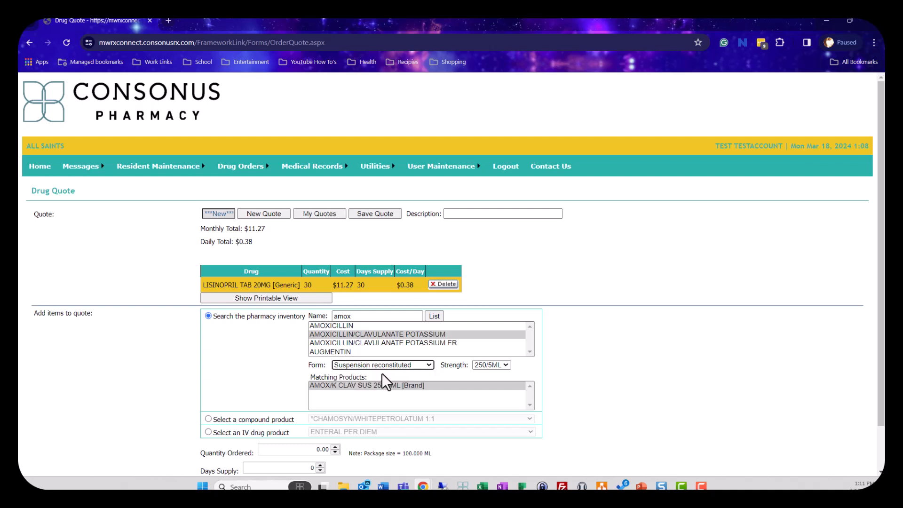
left_click(506, 364)
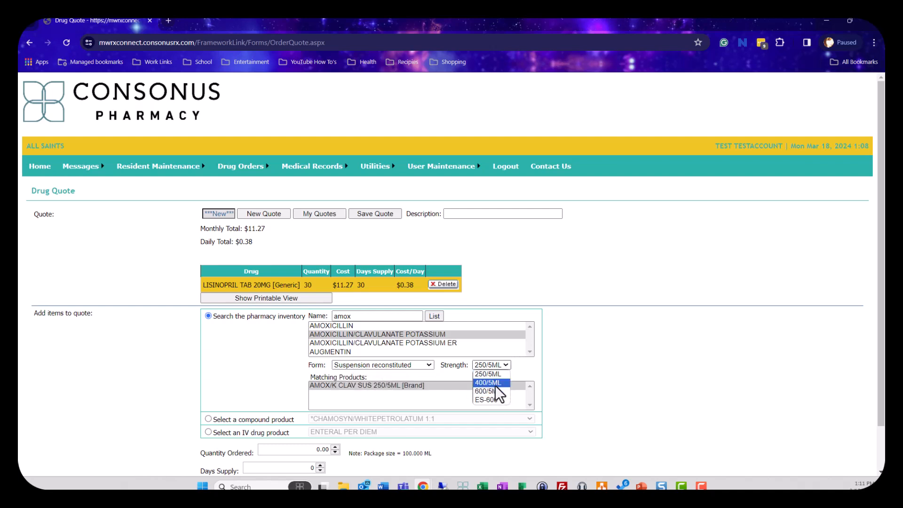
left_click(489, 383)
scroll(470, 380, "down", 1)
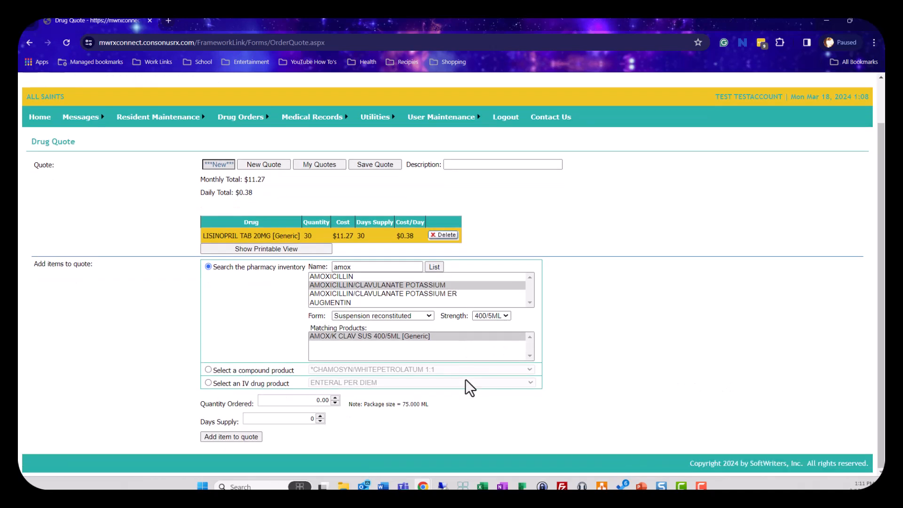
left_click(374, 337)
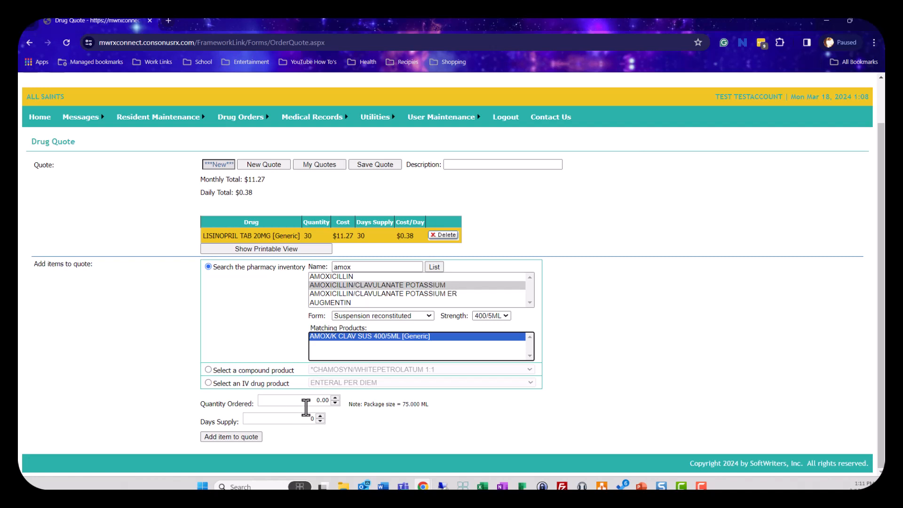
Step: Check the package size note, set the quantity ordered to 150 with a 10-day supply, and try to add the item to the quote
left_click_drag(348, 404, 431, 405)
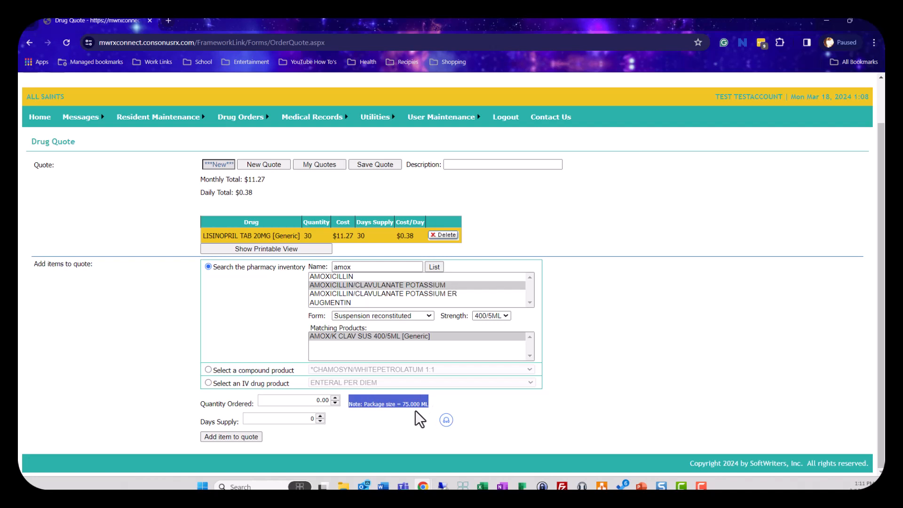
left_click(436, 403)
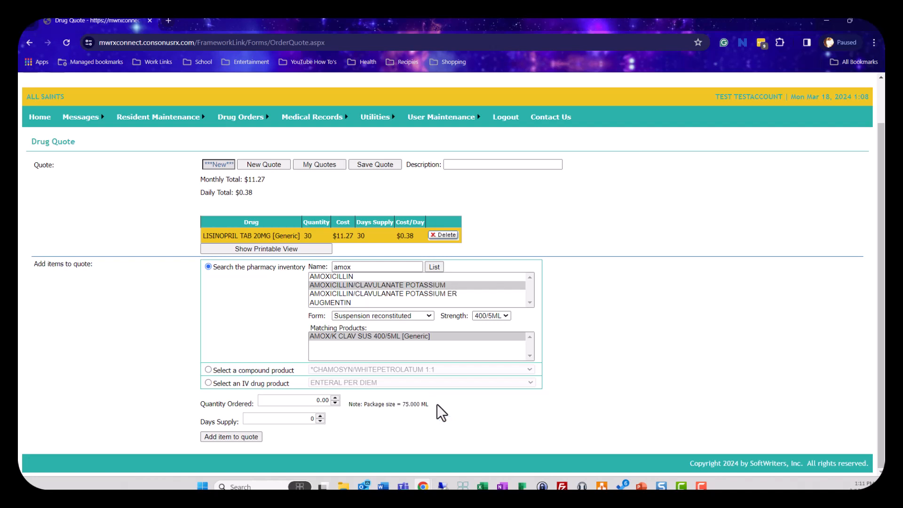
left_click_drag(402, 404, 434, 403)
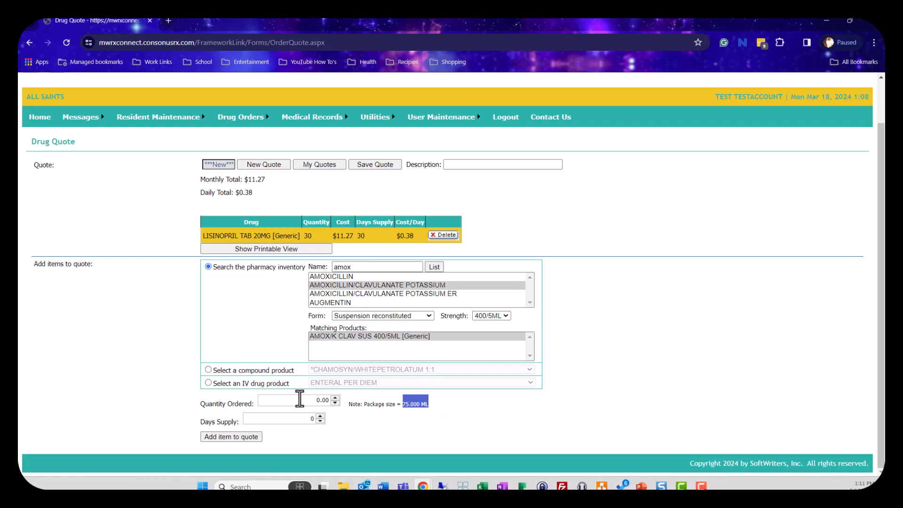
left_click(320, 400)
double_click(320, 400)
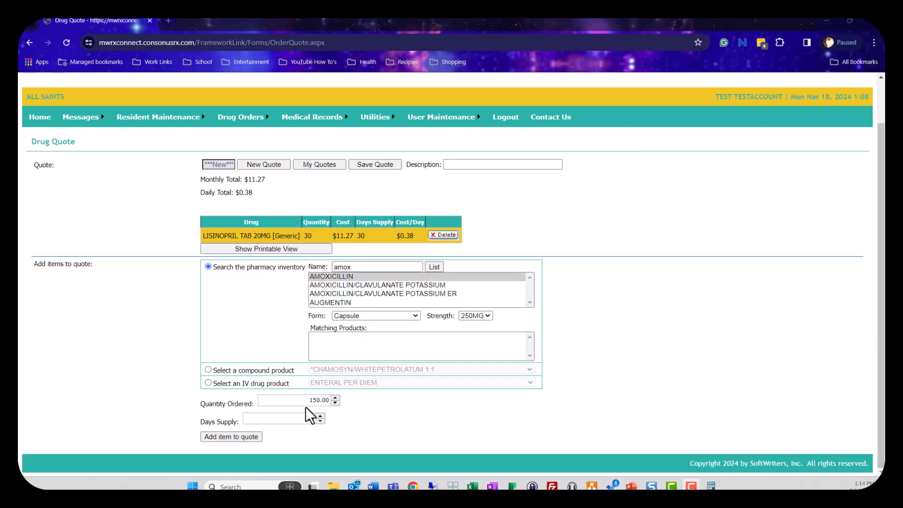
double_click(318, 401)
type("150")
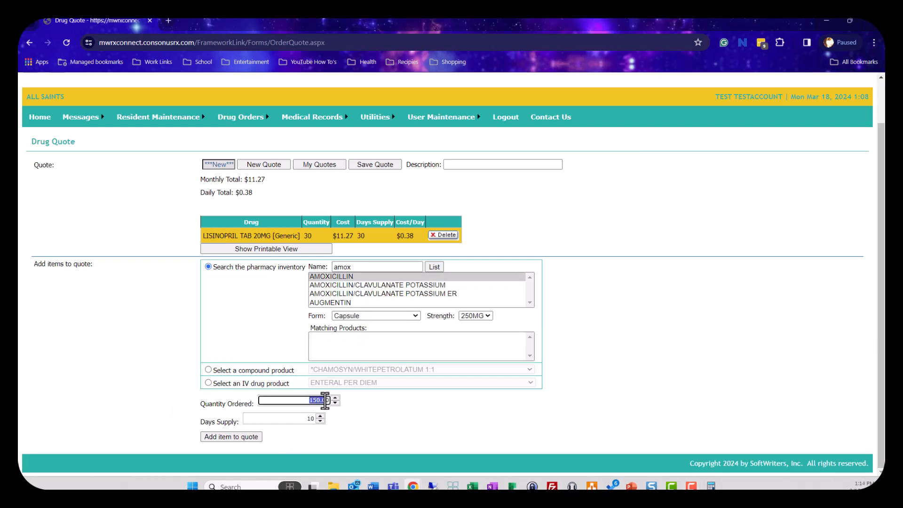
left_click(307, 419)
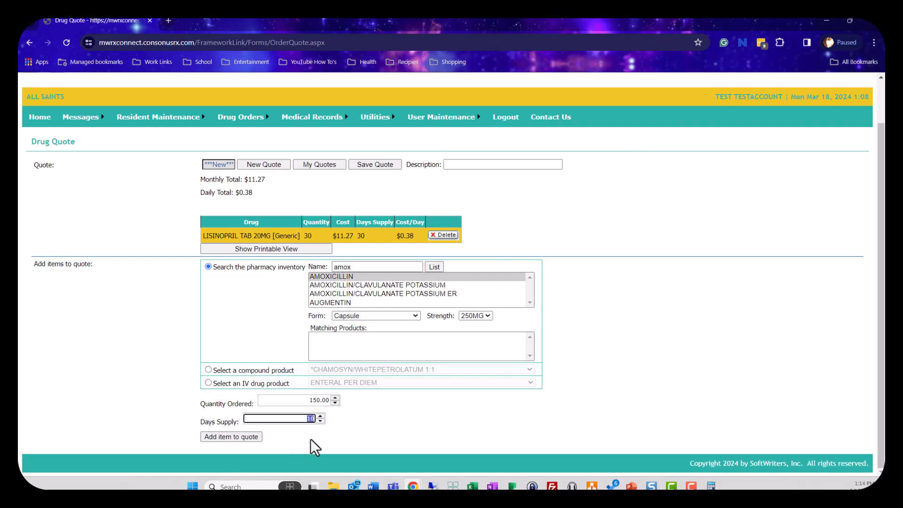
left_click(236, 437)
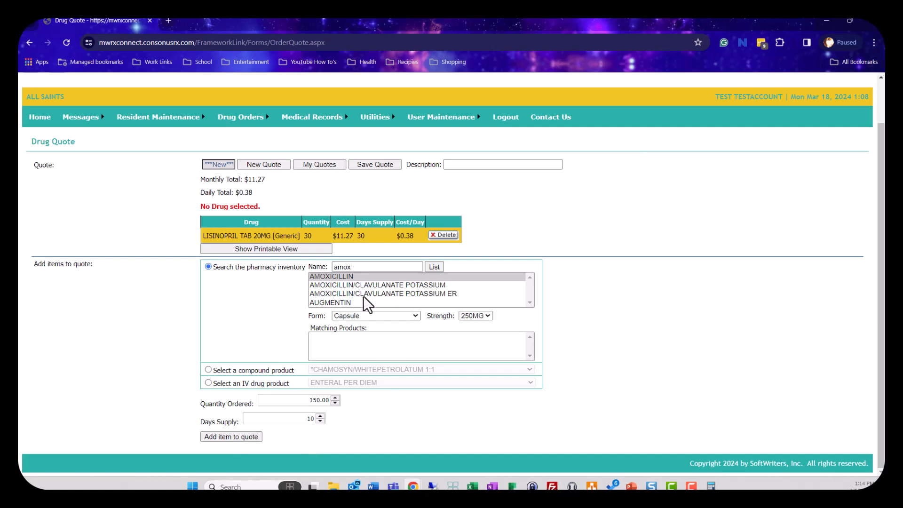
Step: Reselect AMOXICILLIN/CLAVULANATE POTASSIUM as Suspension reconstituted at 400/5ML strength for the second quote item
left_click(393, 286)
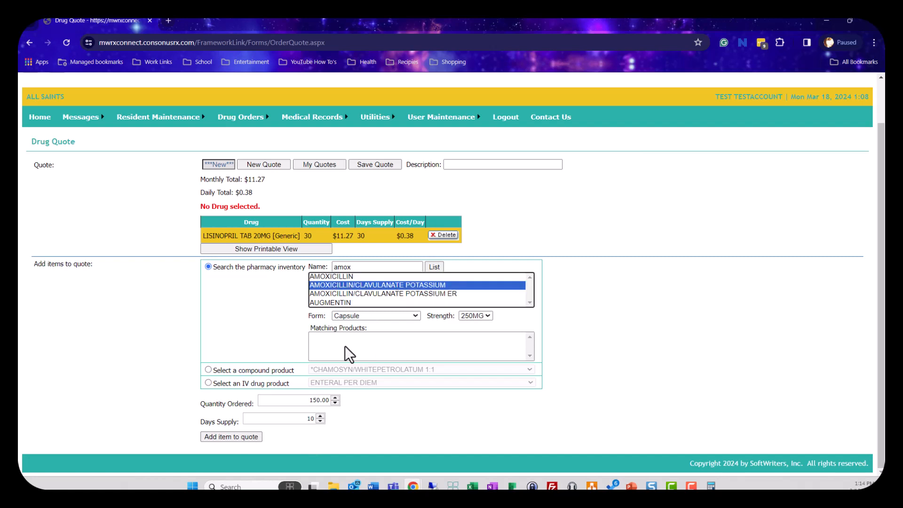
left_click(377, 294)
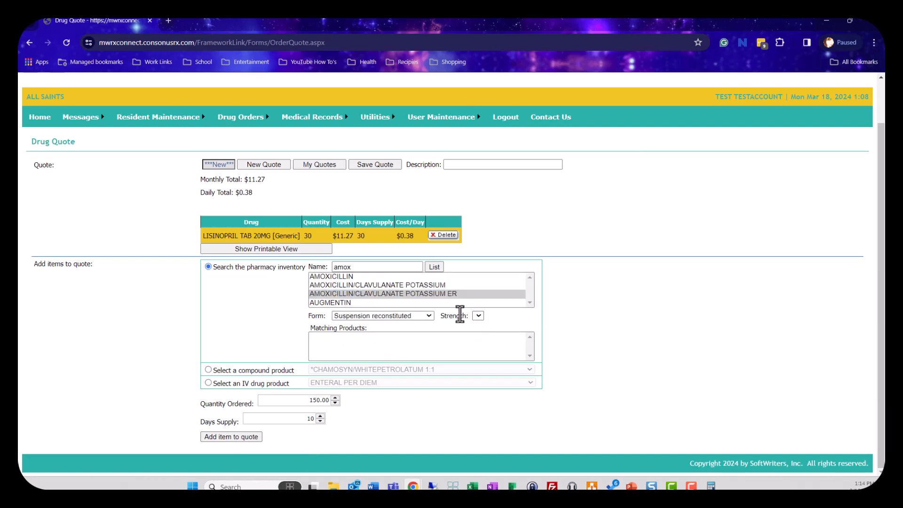
left_click(442, 285)
left_click(407, 317)
left_click(410, 325)
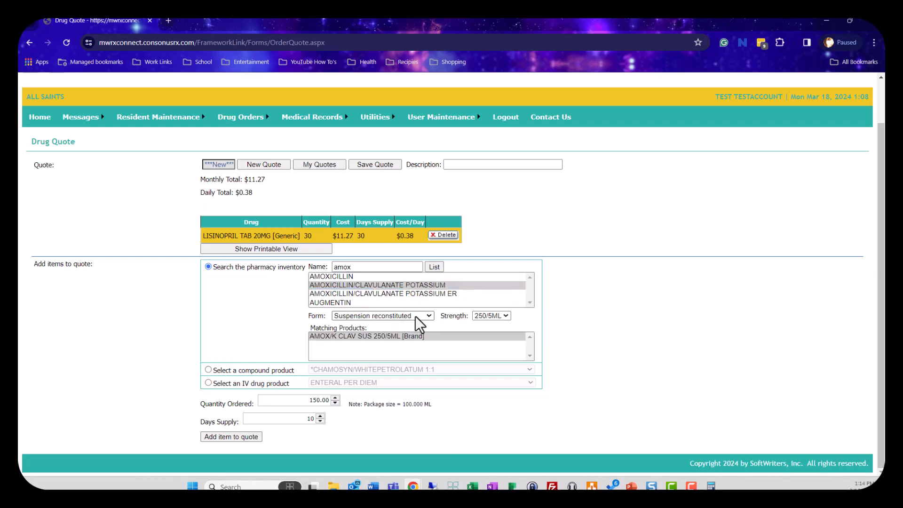
left_click(491, 316)
left_click(492, 325)
Step: Add the amoxicillin/clavulanate suspension to the quote and check the updated monthly total
left_click(245, 438)
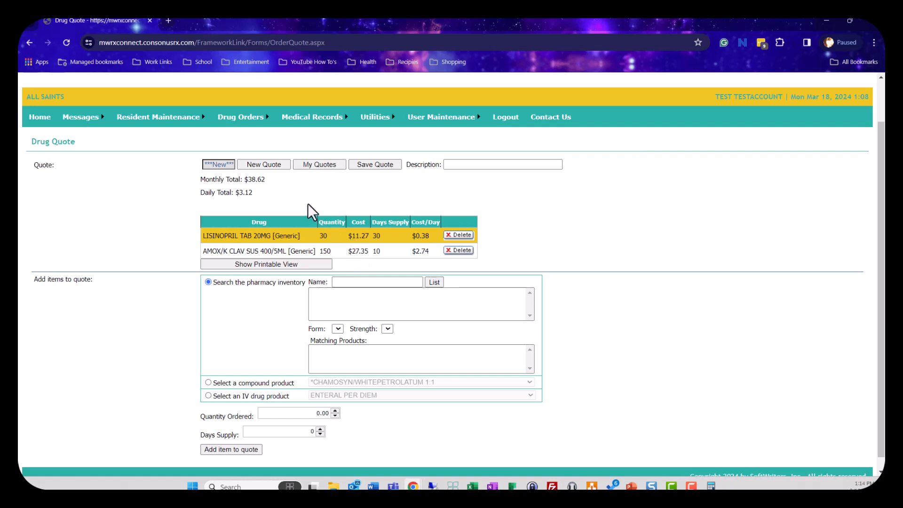
left_click_drag(271, 181, 211, 179)
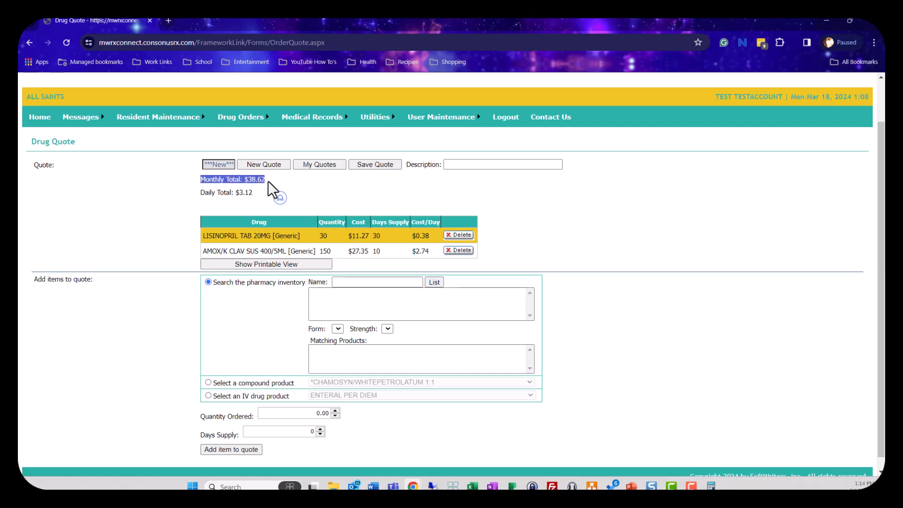
left_click_drag(263, 180, 212, 180)
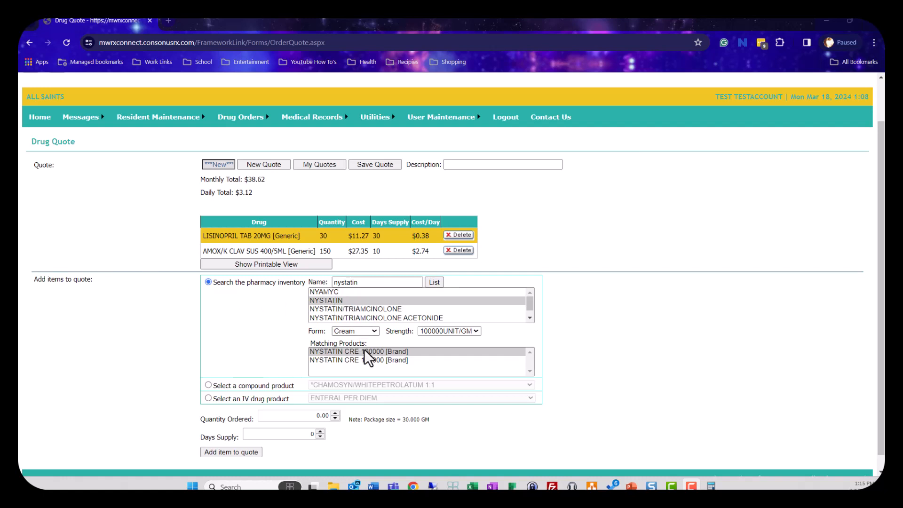
Step: Check the nystatin cream's package size, add it to the quote with quantity 60 and a 10-day supply, and review the monthly total
left_click_drag(349, 419, 433, 423)
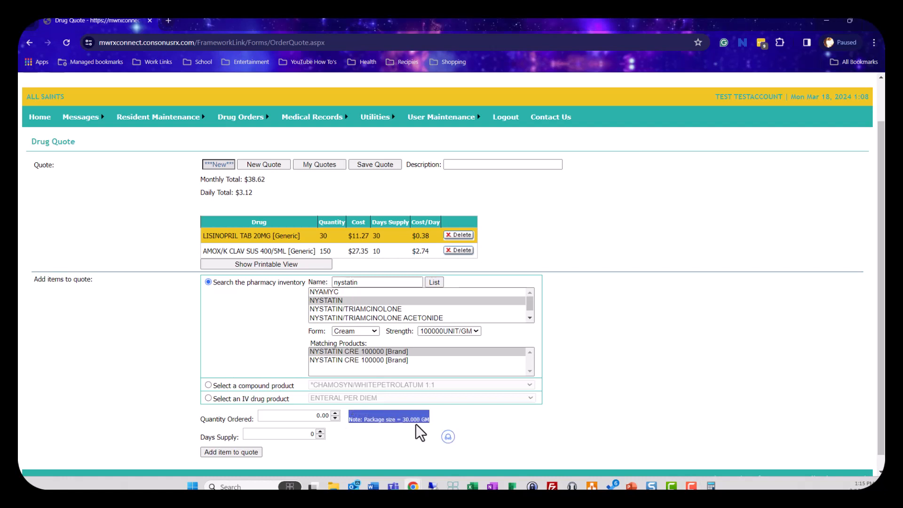
left_click(293, 417)
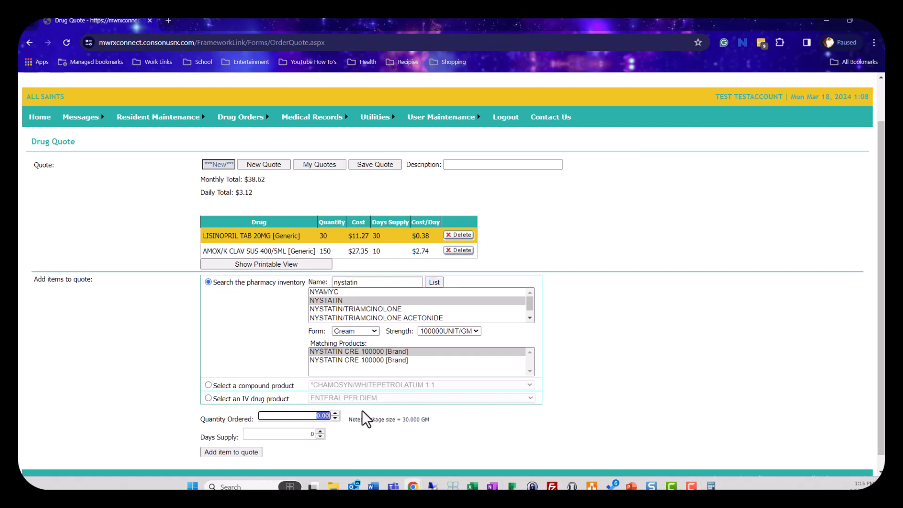
type("6")
left_click(316, 433)
type("10")
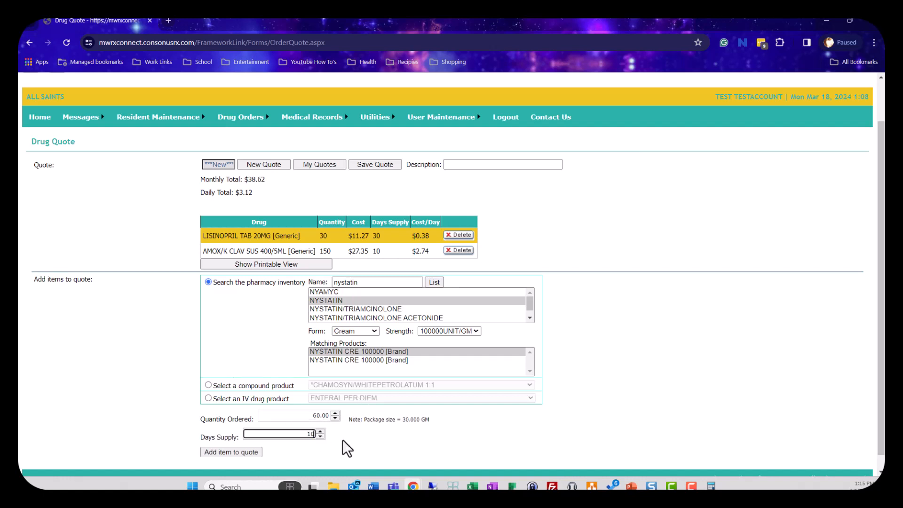
left_click(206, 452)
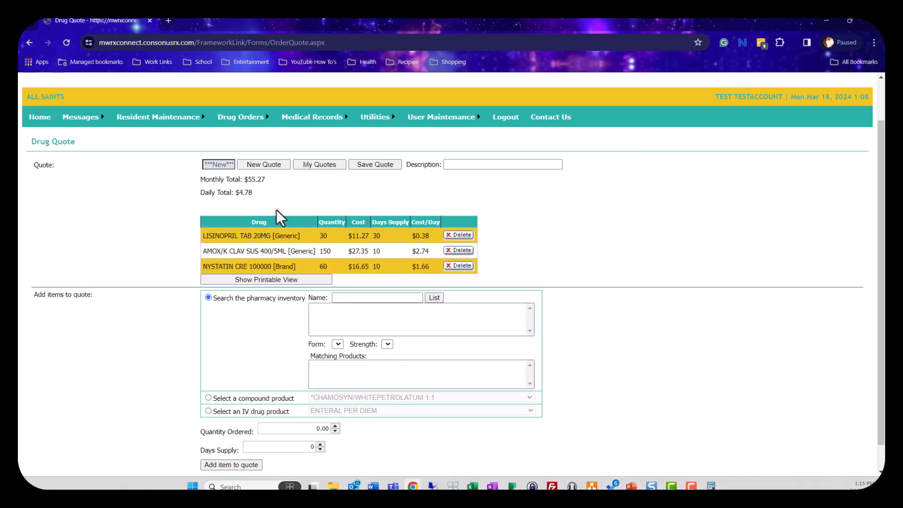
left_click_drag(268, 179, 201, 180)
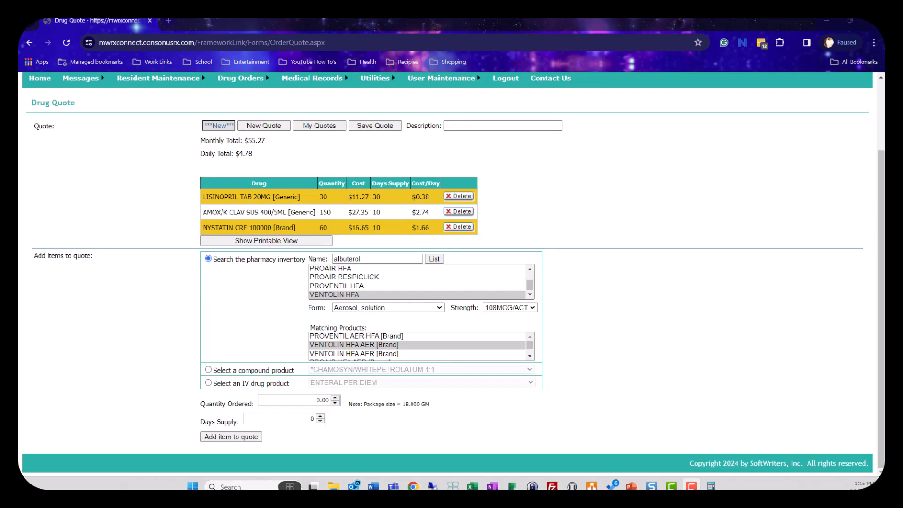
Step: Check the Ventolin HFA package size and add the inhaler to the quote with quantity 18 and a 28-day supply
triple_click(403, 403)
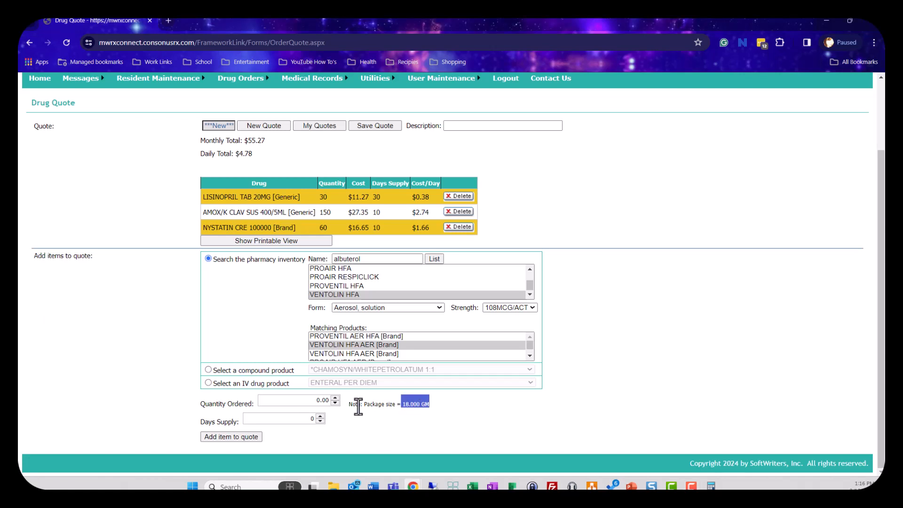
left_click(306, 402)
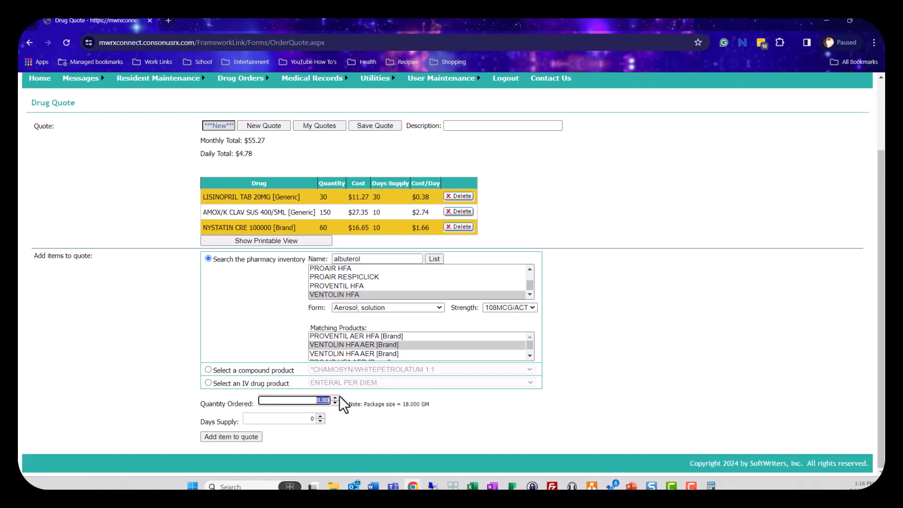
type("18")
left_click(316, 418)
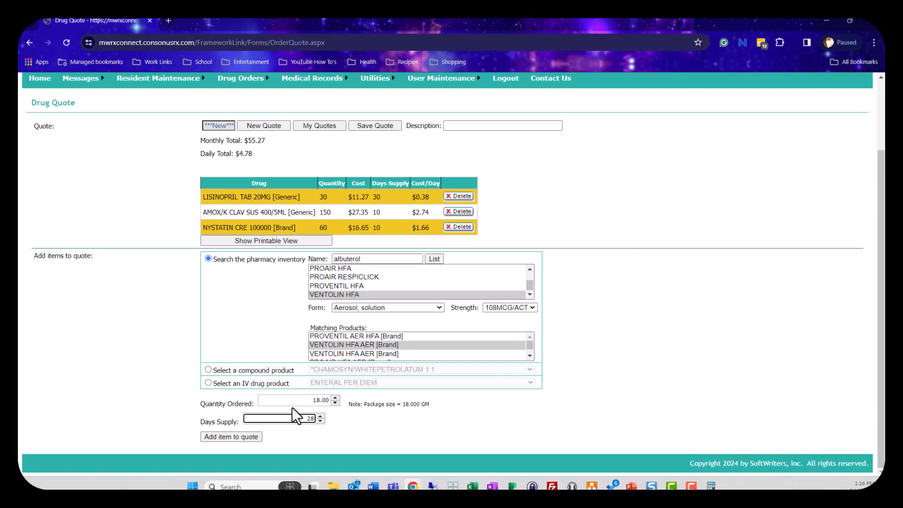
left_click(239, 438)
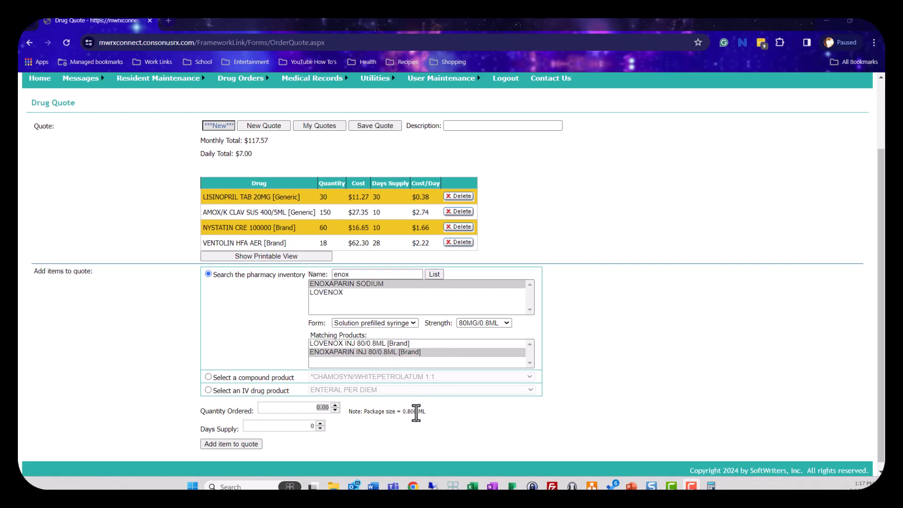
Step: Check the enoxaparin syringe's package size, add it to the quote with quantity 2.4 and a 3-day supply, and review the monthly total
left_click_drag(424, 411, 403, 412)
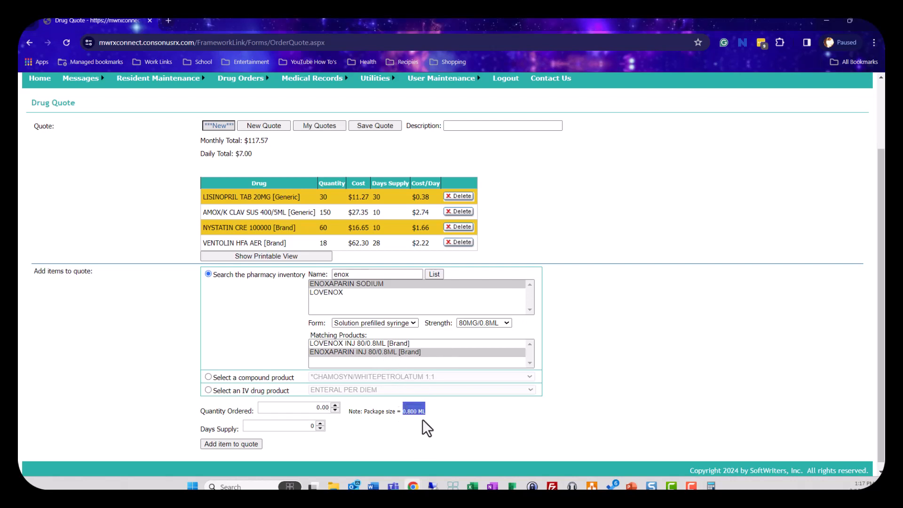
left_click(302, 409)
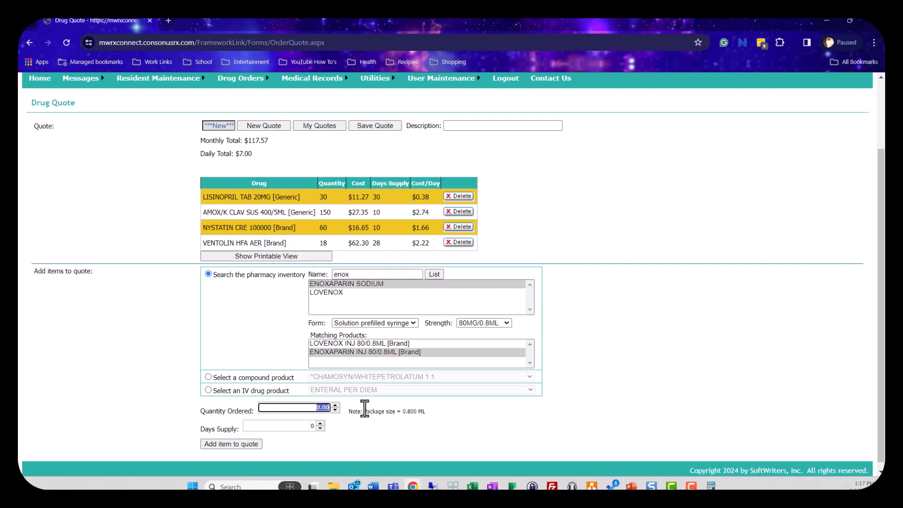
type("2.40")
left_click_drag(405, 411, 425, 416)
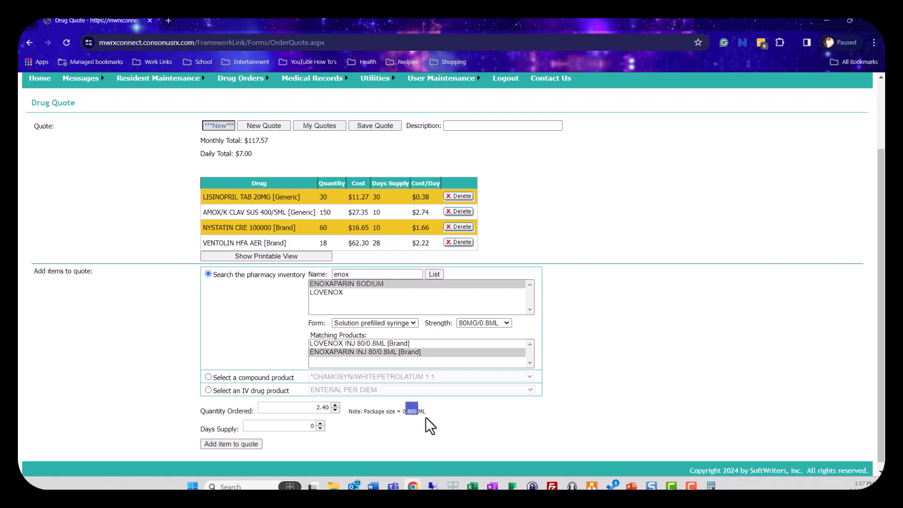
left_click(293, 423)
type("3")
left_click(222, 443)
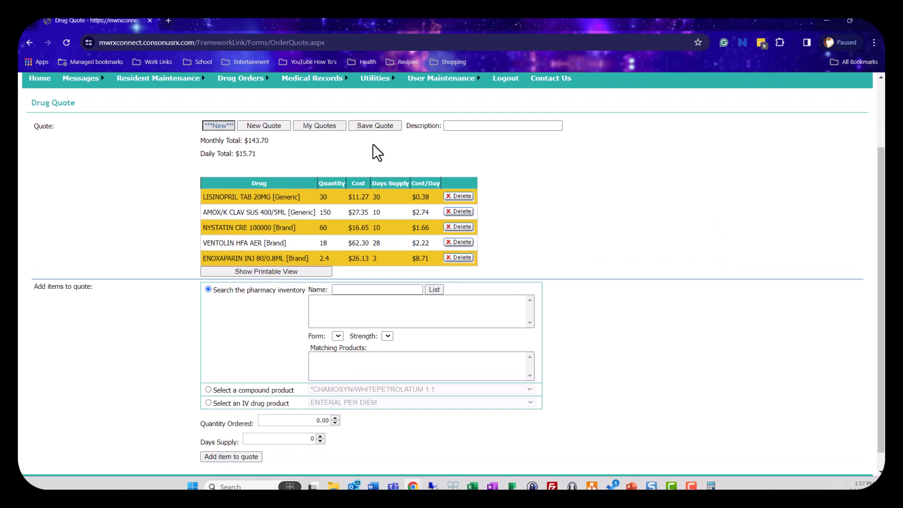
left_click_drag(267, 137, 198, 139)
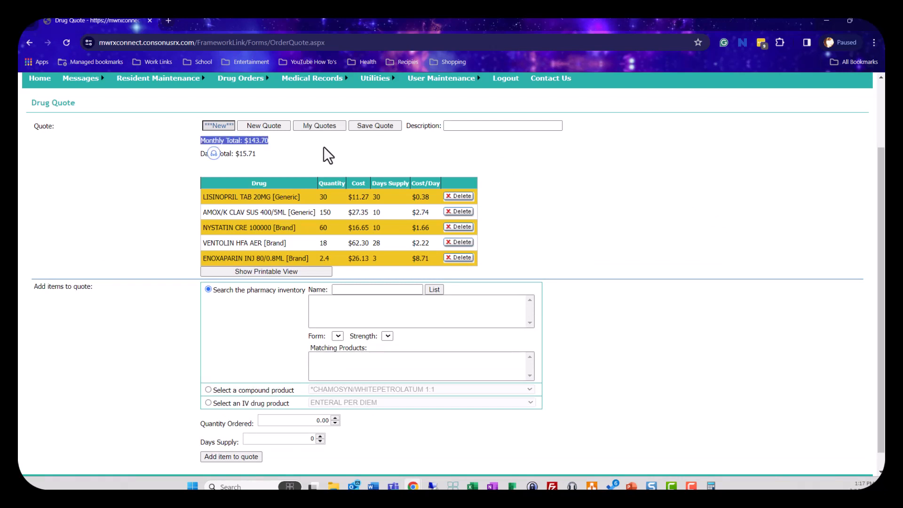
Step: Enter "Mickey Mouse" as the quote description and save the quote
left_click(463, 126)
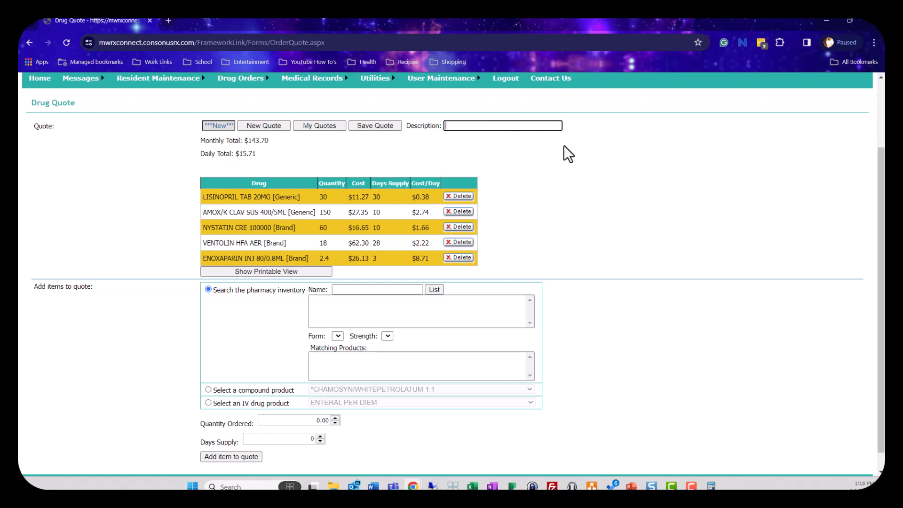
type("Micky Mouse")
type("e")
left_click_drag(490, 126, 449, 126)
left_click(383, 126)
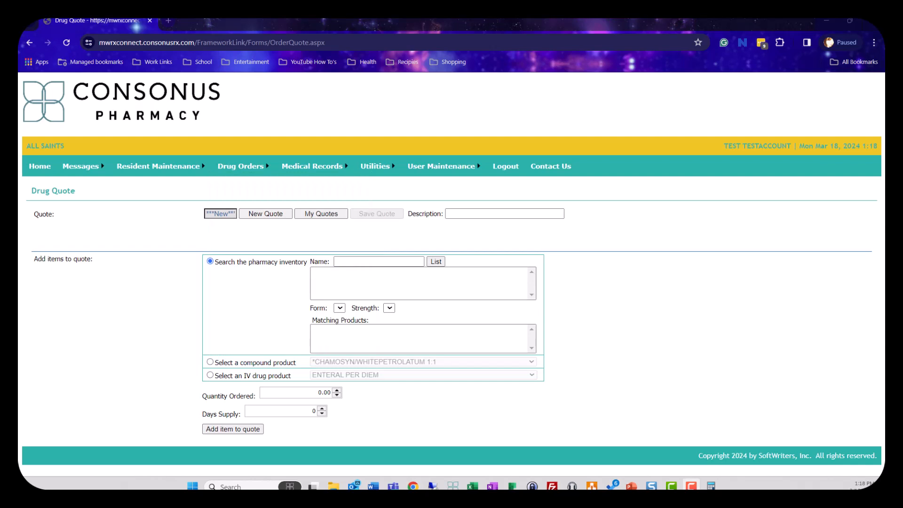
Step: Open the saved Mickey Mouse quote from the saved quotes and show its printable view
left_click(320, 214)
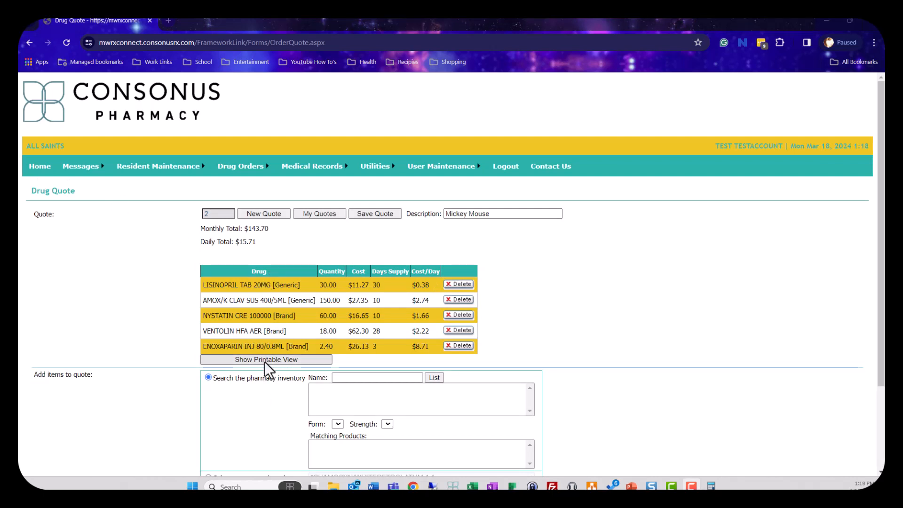
left_click(264, 360)
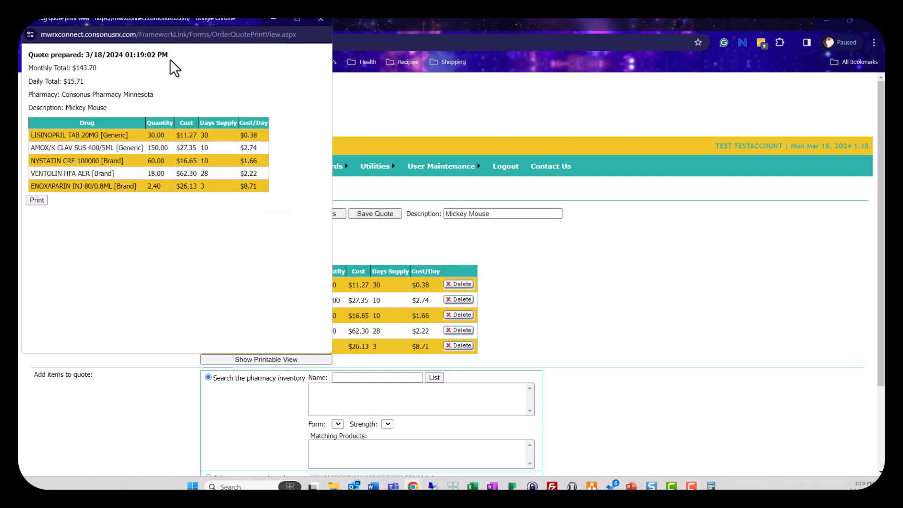